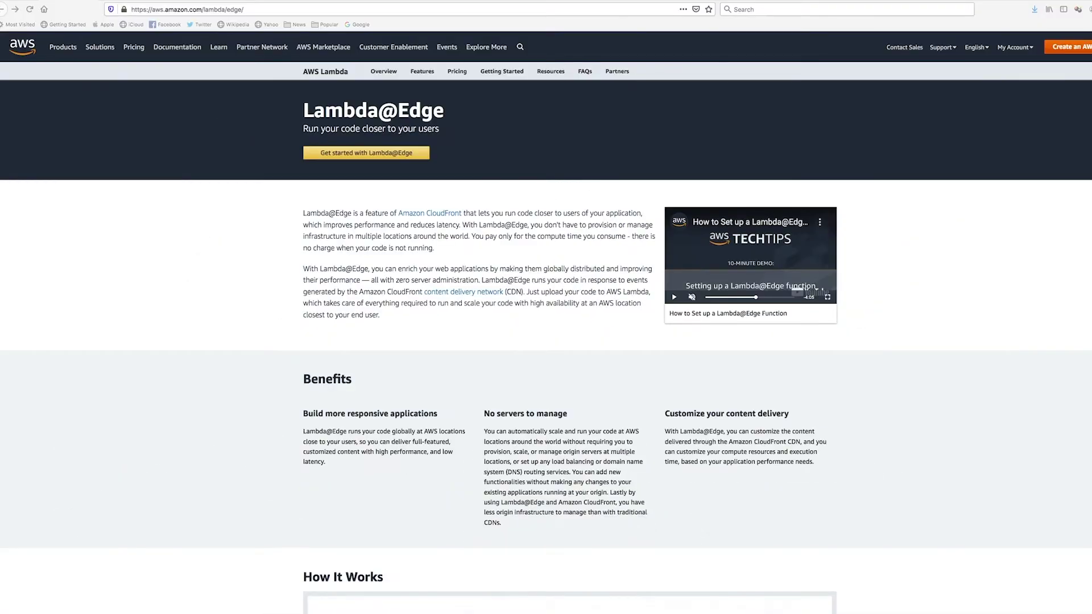
{"action": "scroll", "coordinate": [547, 341], "scroll_direction": "down", "scroll_amount": 4}
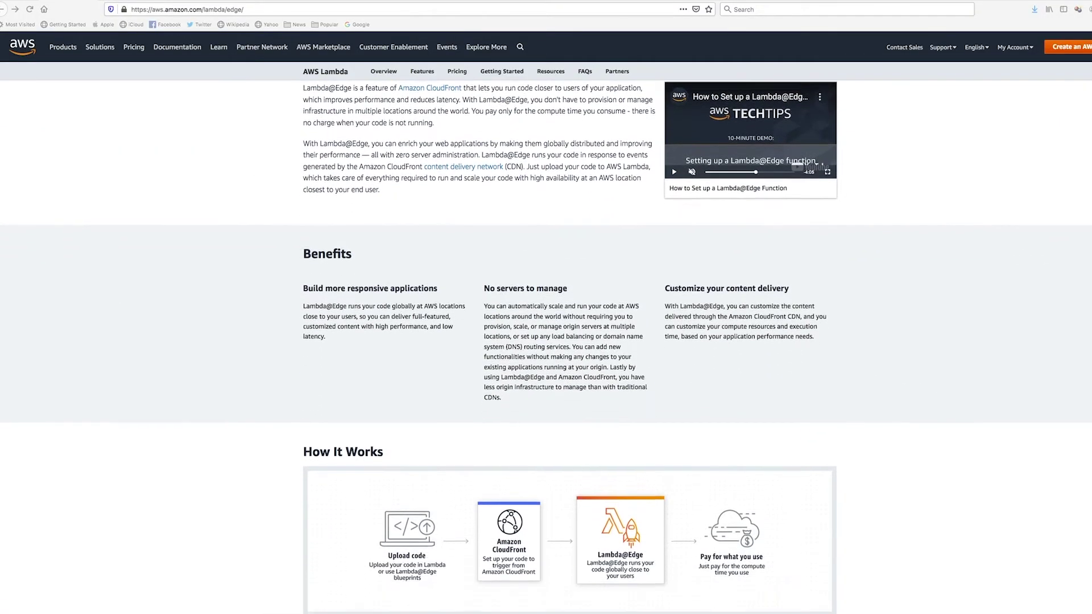
{"action": "scroll", "coordinate": [546, 341], "scroll_direction": "down", "scroll_amount": 2}
{"action": "scroll", "coordinate": [547, 342], "scroll_direction": "down", "scroll_amount": 2}
{"action": "scroll", "coordinate": [547, 341], "scroll_direction": "down", "scroll_amount": 2}
{"action": "scroll", "coordinate": [547, 342], "scroll_direction": "down", "scroll_amount": 2}
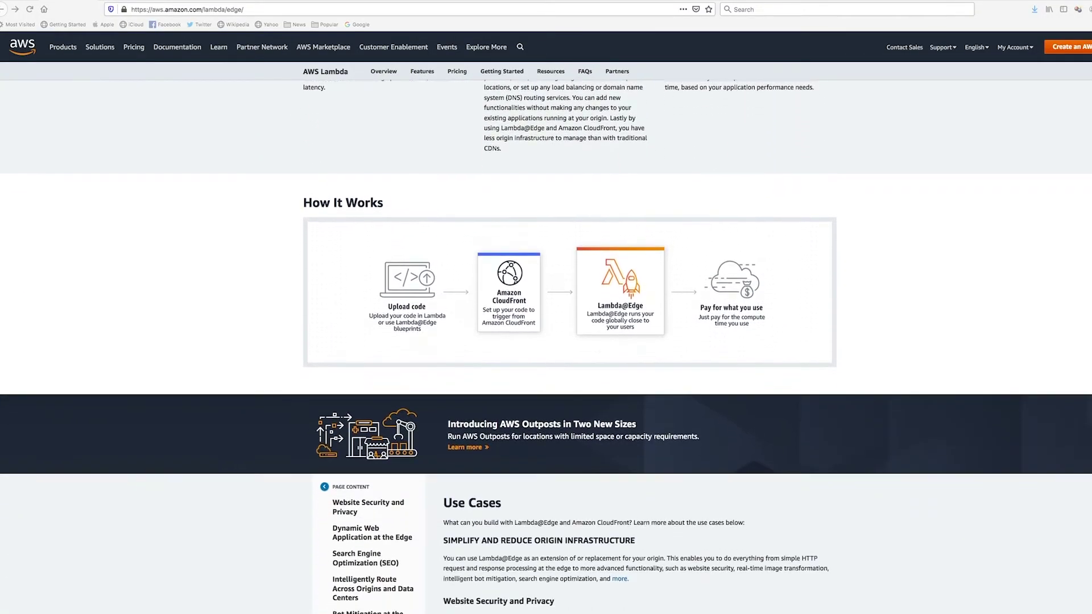